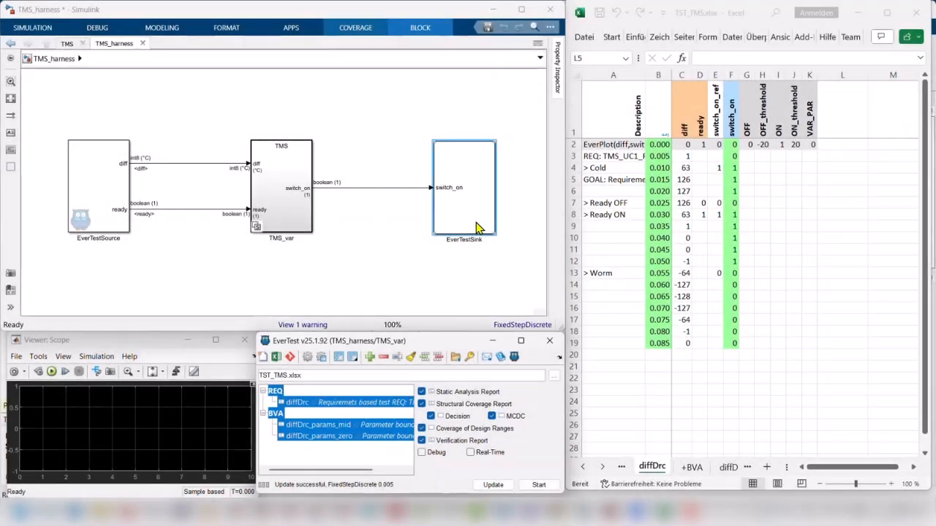
Step: Dock the EverTest window in the MATLAB desktop above the Workspace and undock it again
click(560, 361)
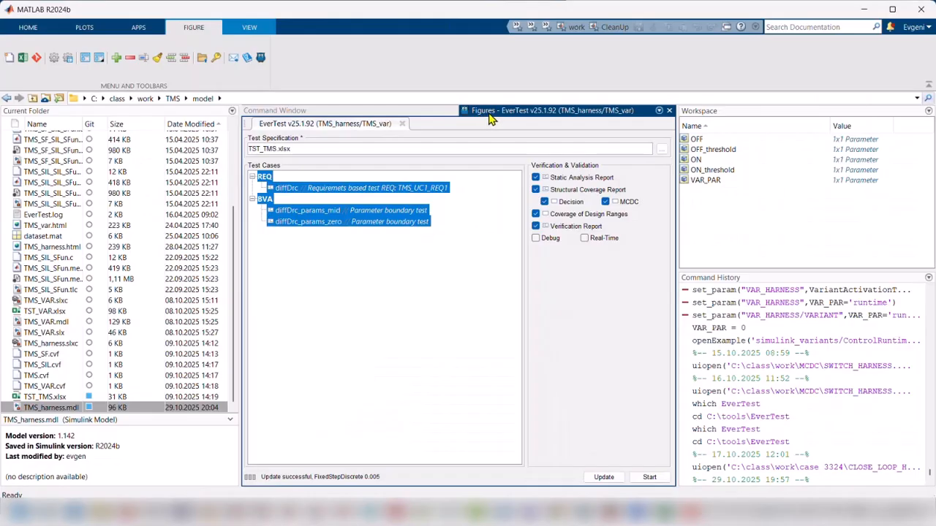
drag(671, 170, 631, 170)
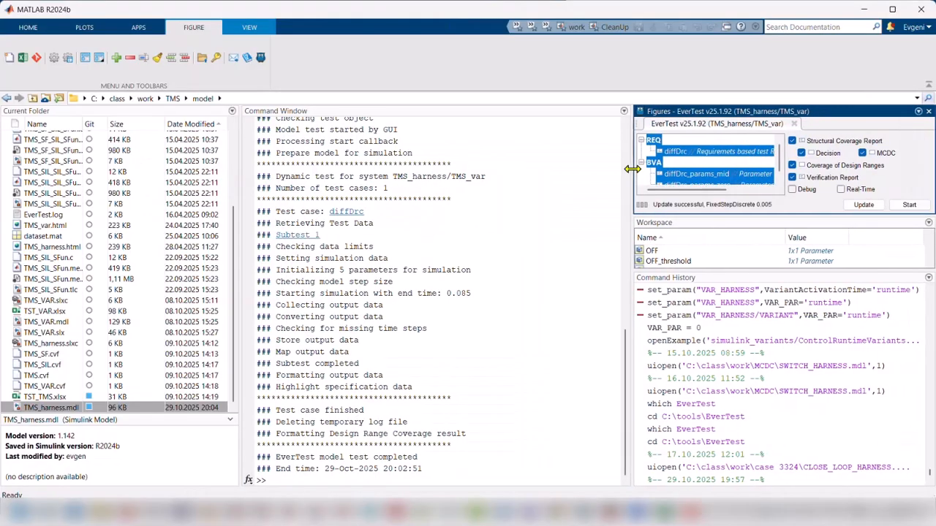
click(918, 111)
click(839, 157)
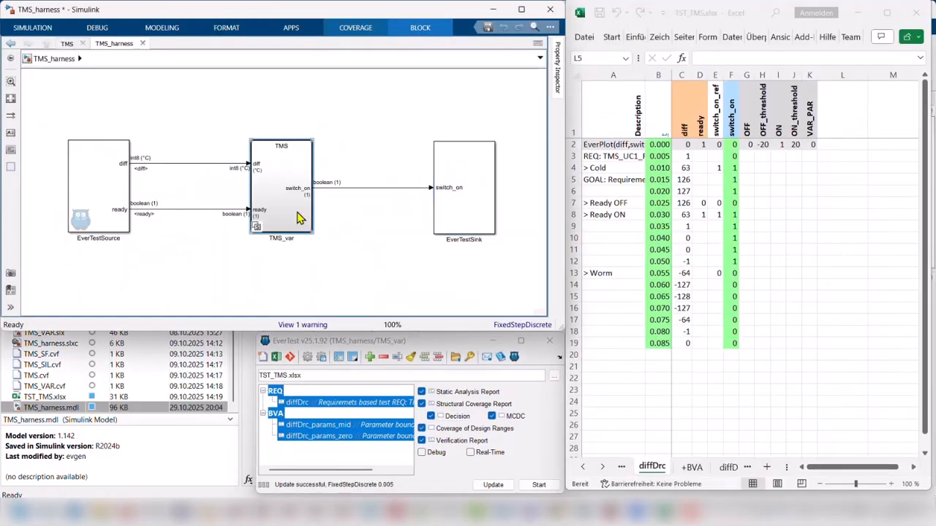
Step: Resize and move the EverTest window over the opened TMS_var subsystem, and restore the active window layout
double_click(299, 215)
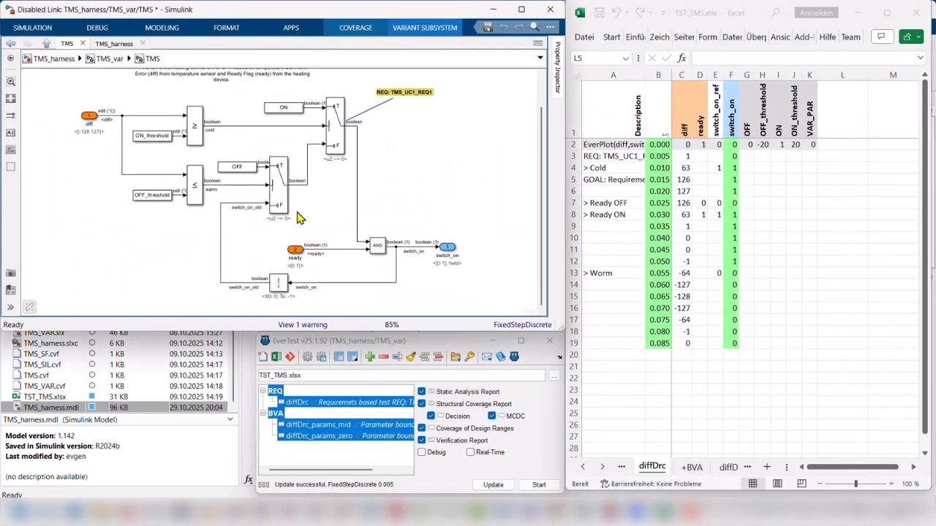
drag(258, 375, 357, 374)
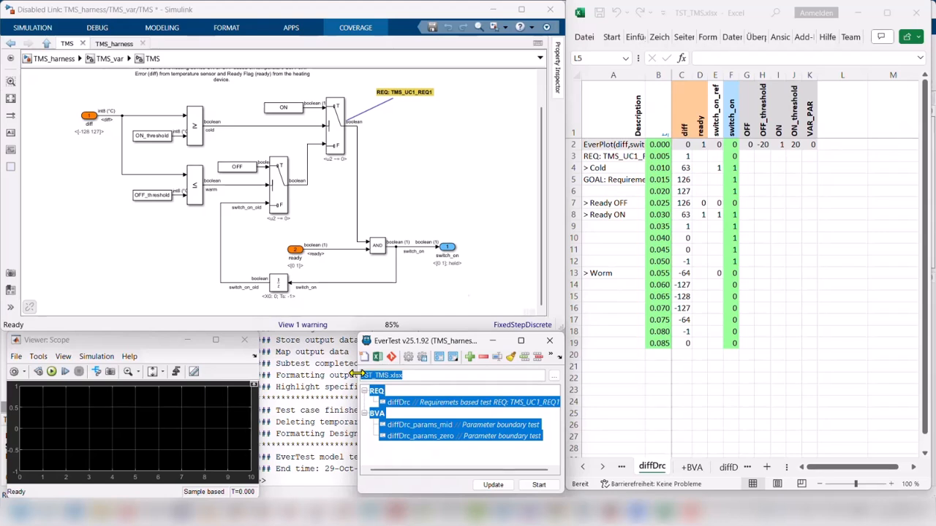
drag(358, 374, 255, 370)
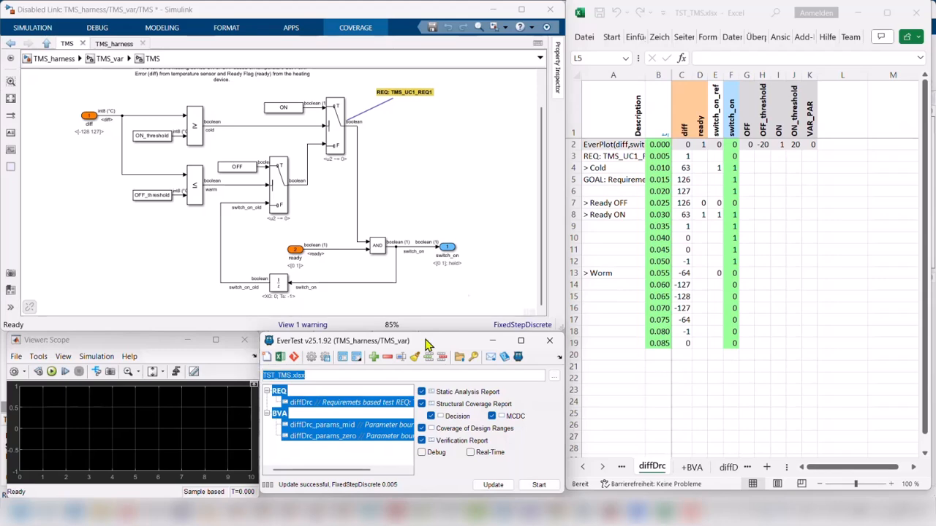
drag(427, 343, 440, 301)
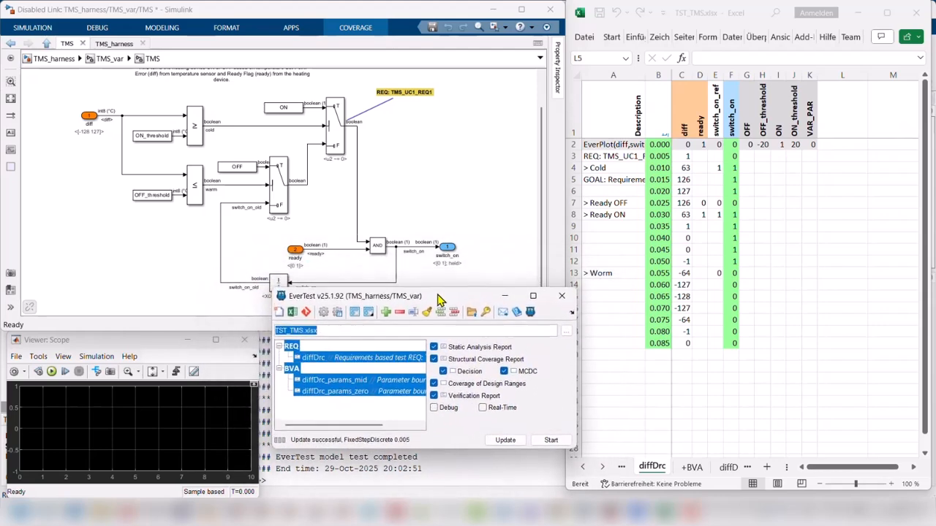
click(356, 313)
click(348, 342)
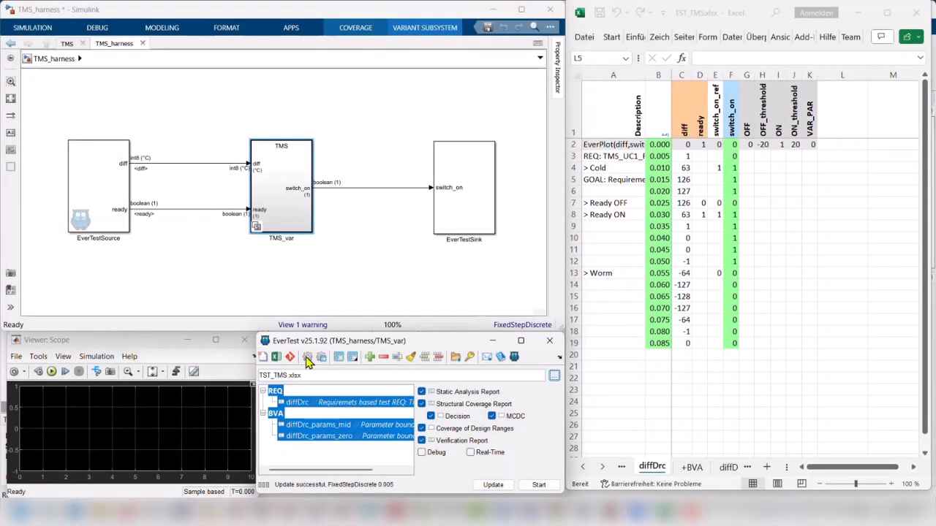
Step: Check which test object is assigned in the EverTest project settings and close the dialog
click(307, 359)
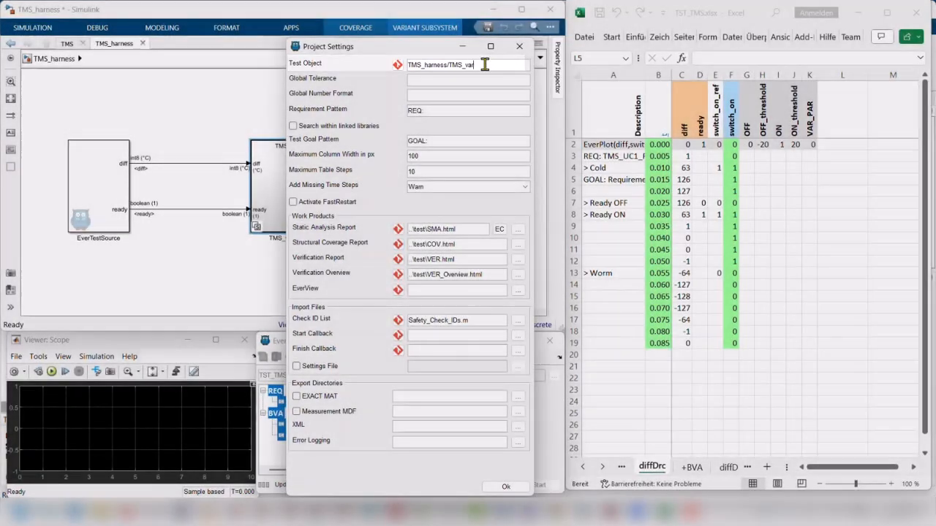
click(519, 47)
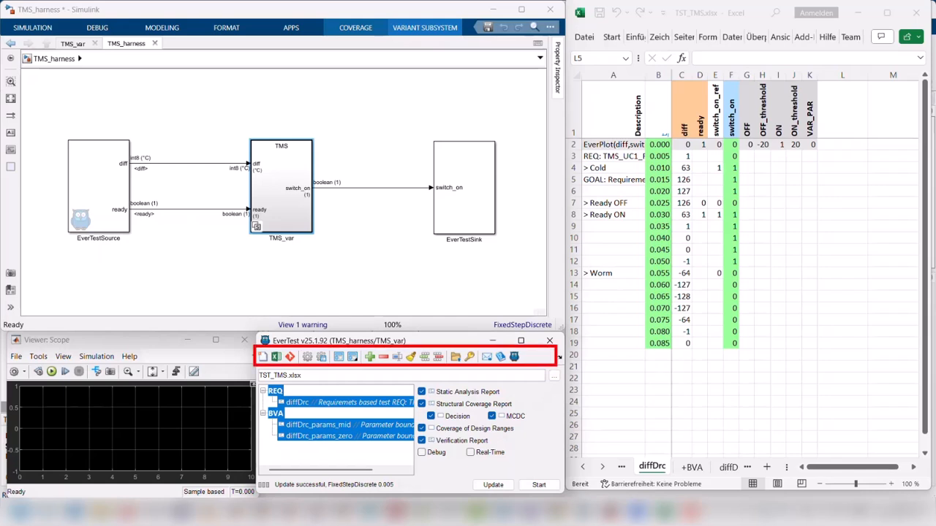
Step: Open the EverTest documentation and look through the Graphical User Interface chapter of the User's Guide
click(500, 357)
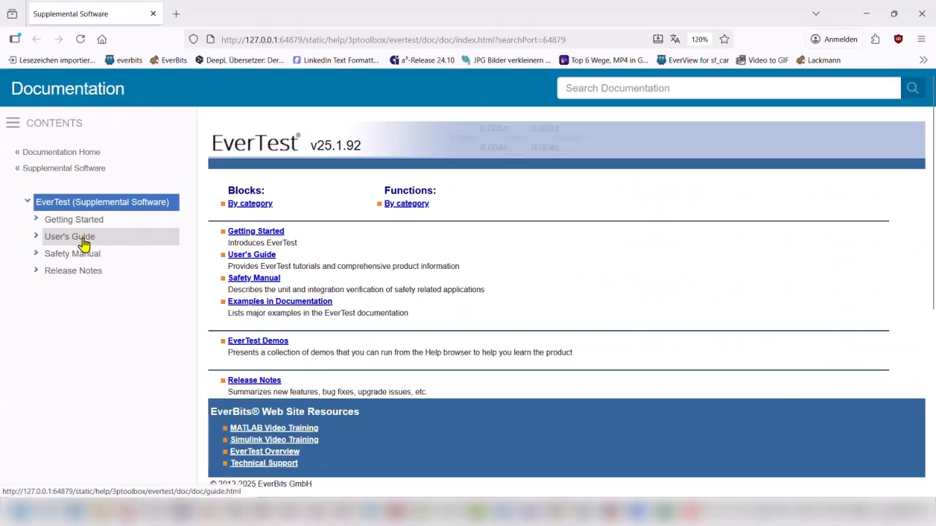
click(83, 243)
click(100, 270)
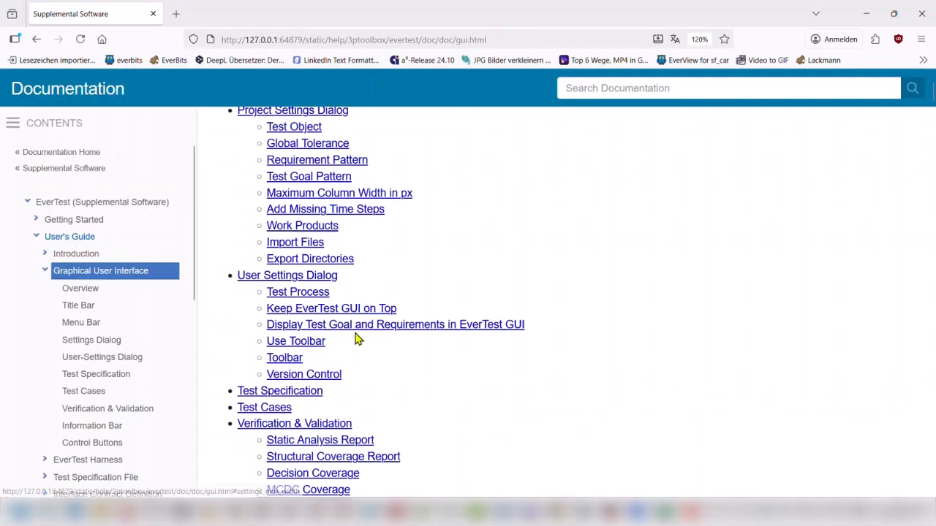
scroll(358, 336, down, 5)
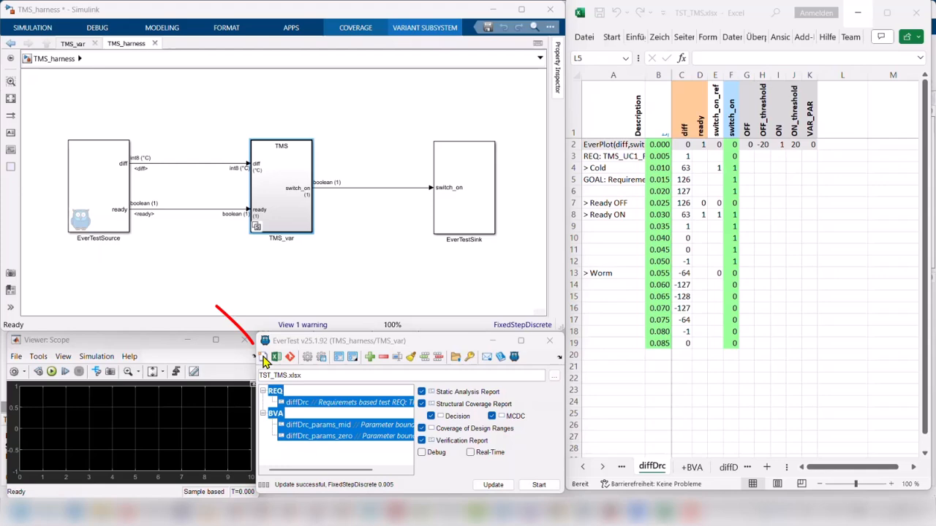
Step: Create a new test specification for the harness and show the diffDrc test case of TST_TMS.xlsx
click(265, 361)
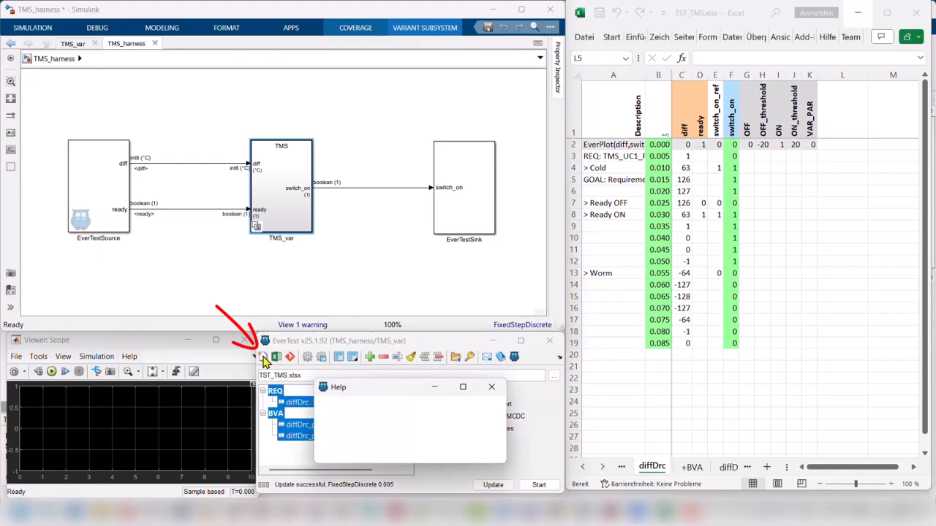
click(432, 453)
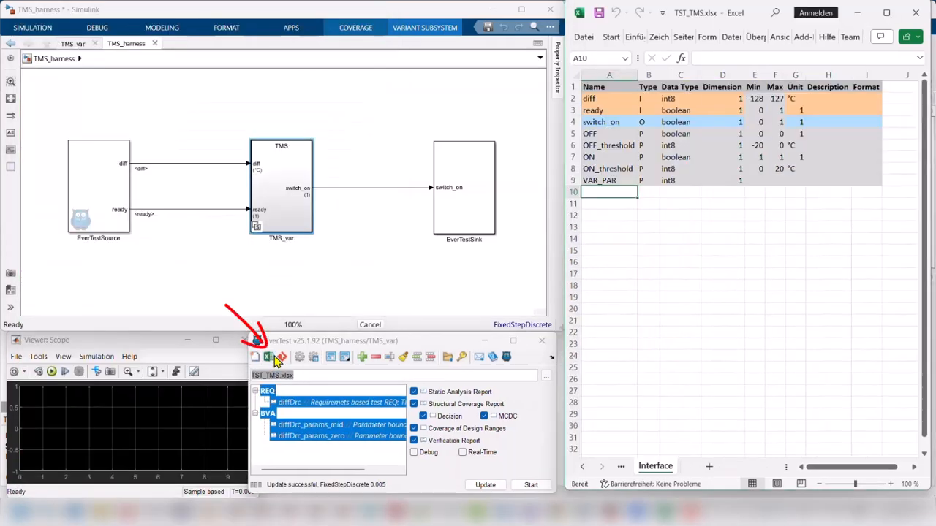
click(289, 403)
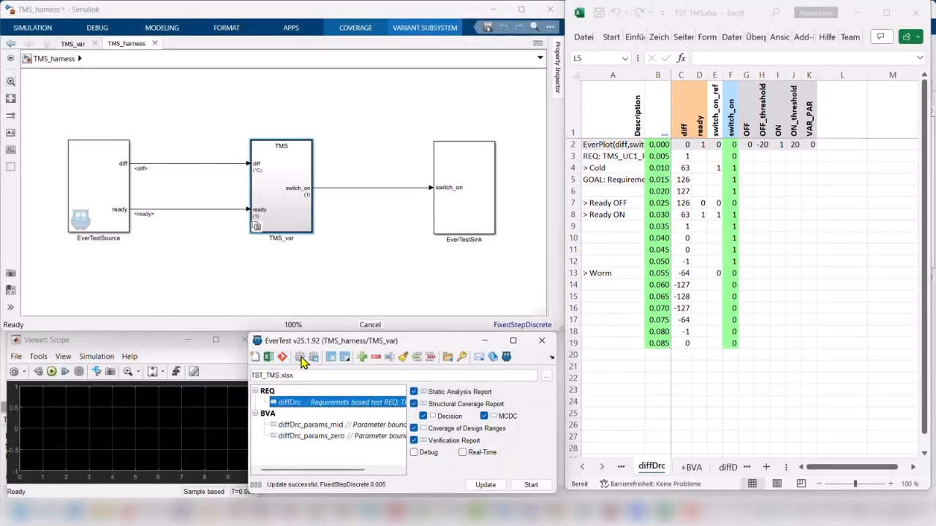
Step: Examine the project settings, including the work products, the static analysis tool choices and the Check ID List file
click(300, 357)
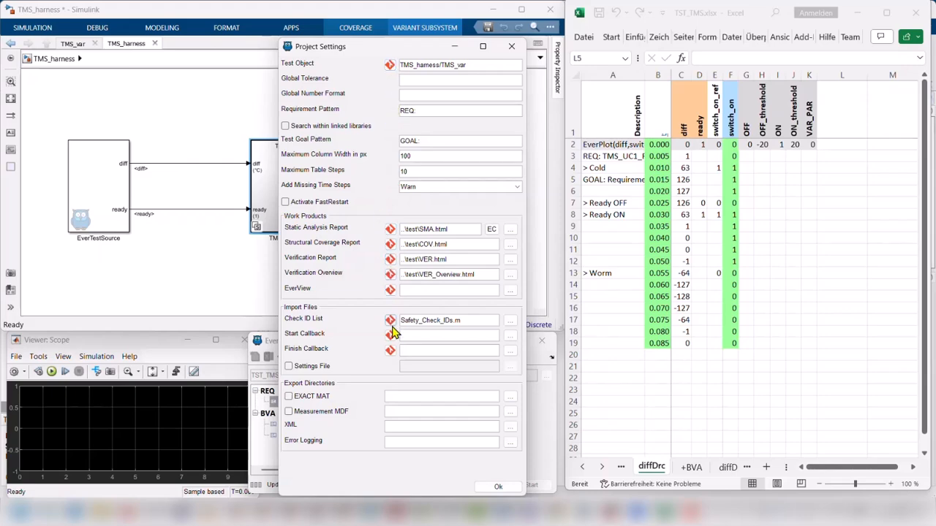
click(498, 486)
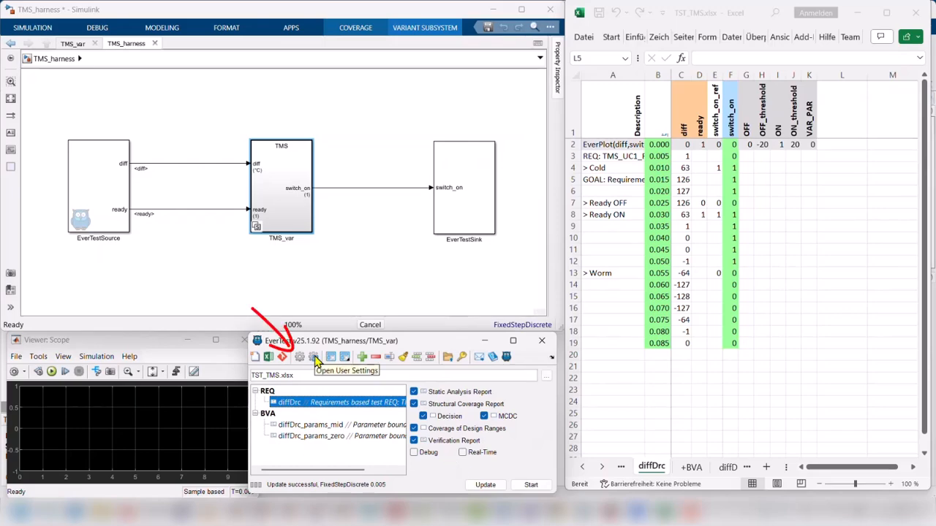
click(300, 358)
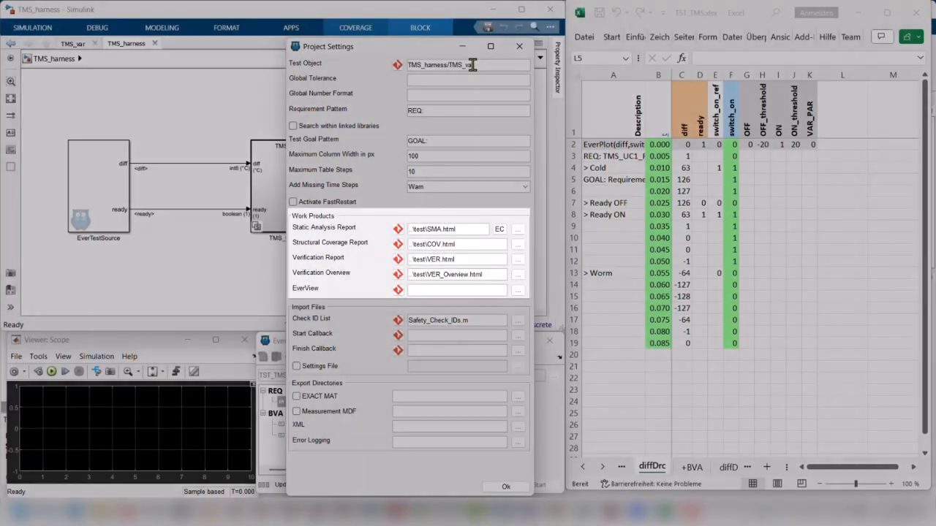
click(500, 230)
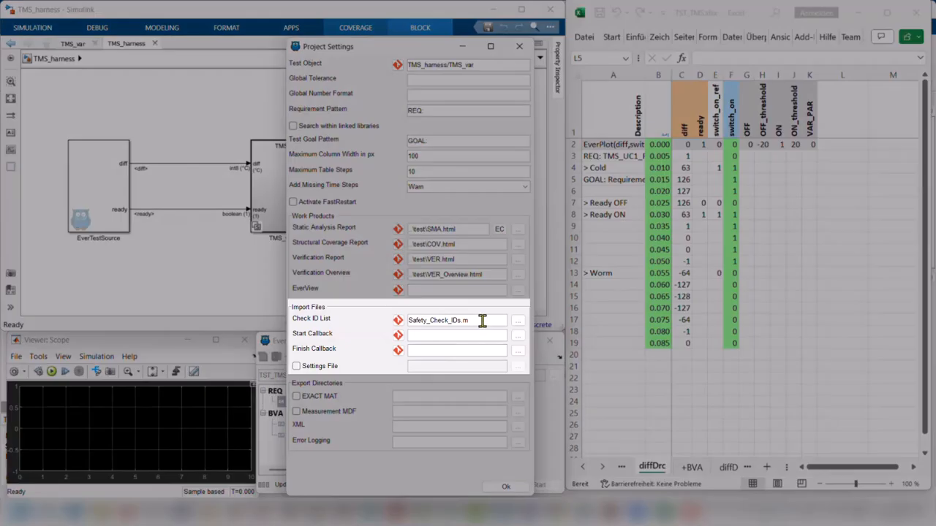
drag(480, 320, 401, 322)
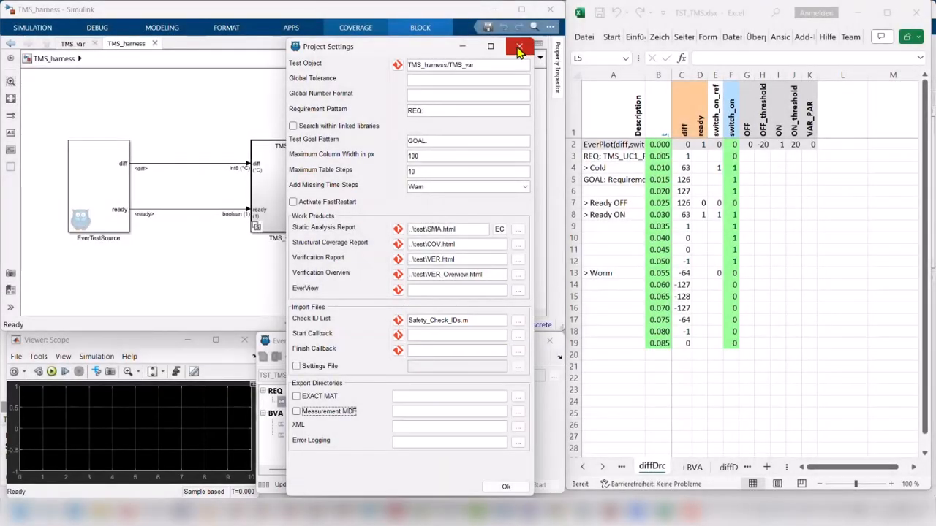
click(519, 46)
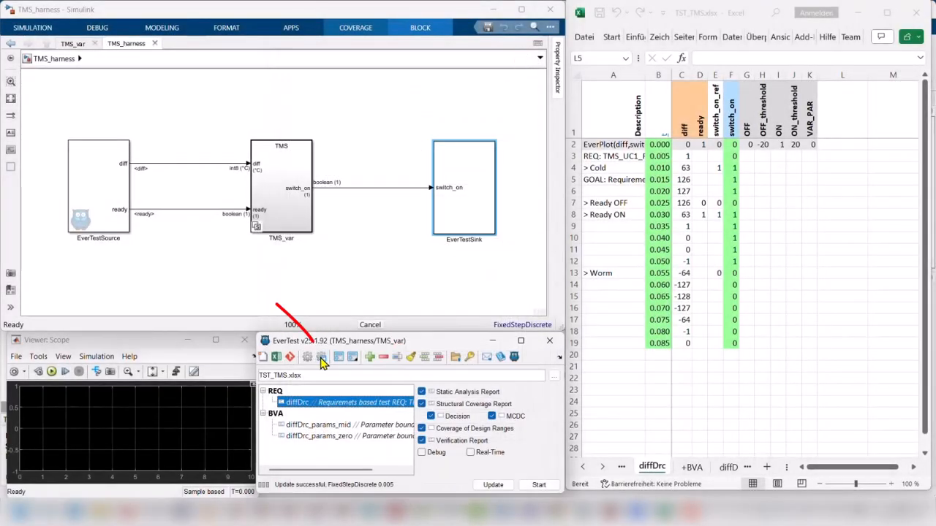
Step: Open the user settings and try out the Use Git, toolbar order and Keep EverTest GUI on Top options
click(322, 360)
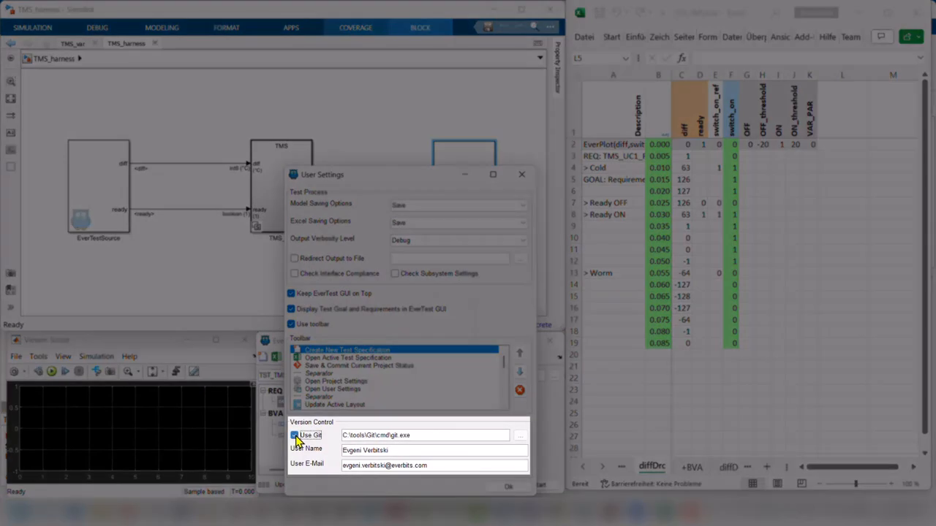
click(294, 435)
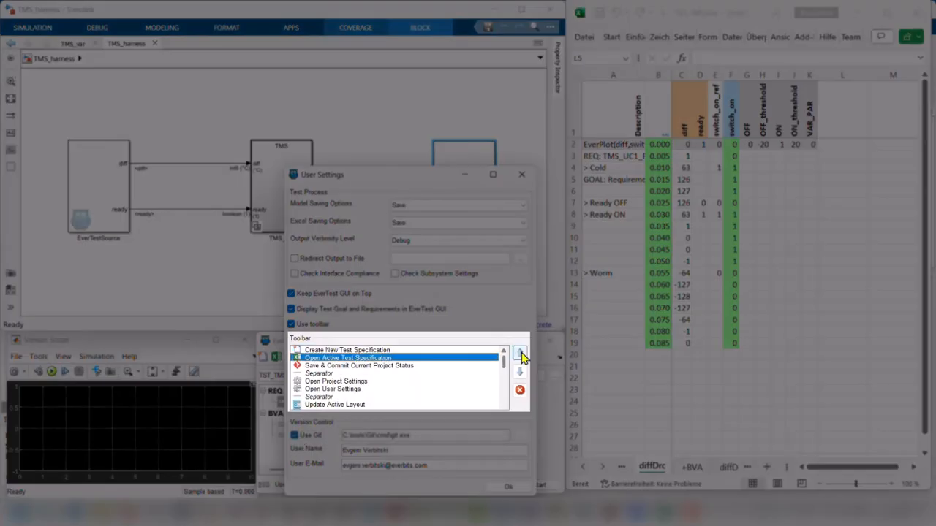
click(522, 353)
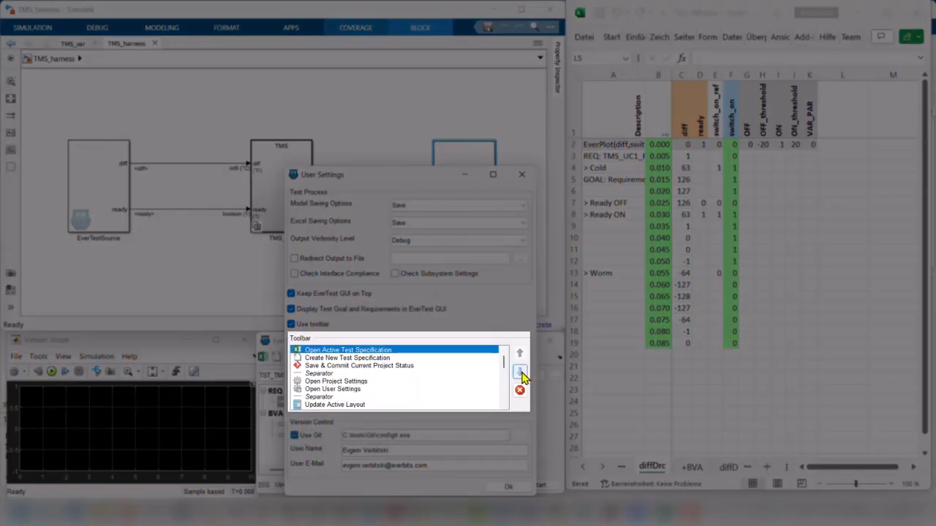
click(522, 373)
click(321, 350)
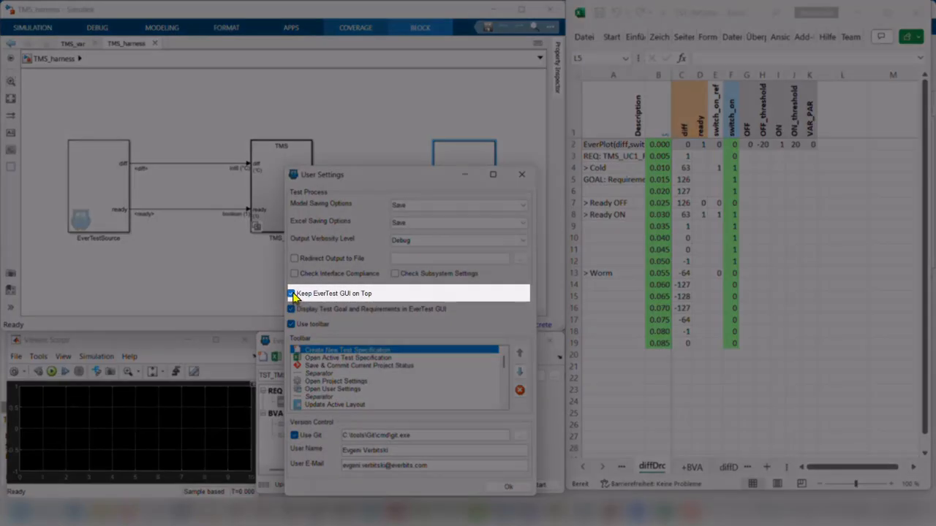
click(292, 294)
click(292, 294)
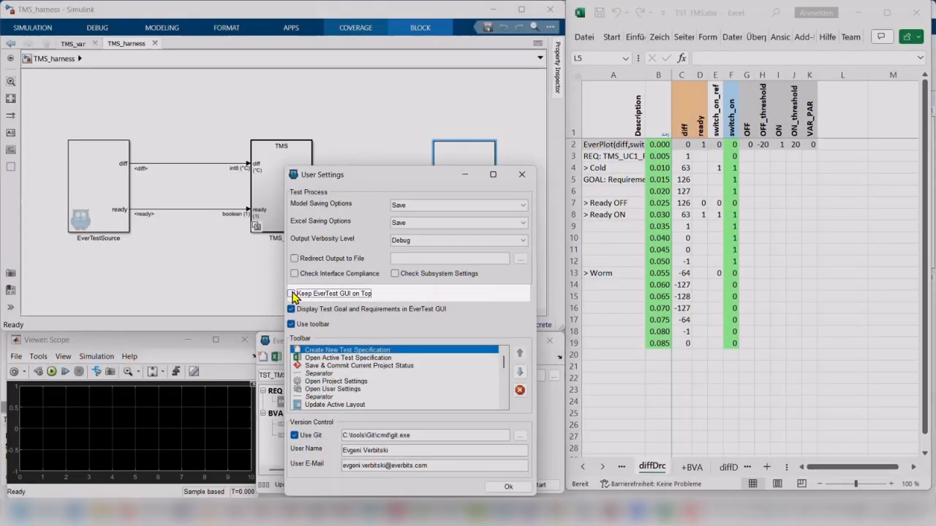
Step: Review the choices for Model Saving Options, Excel Saving Options and Output Verbosity Level
click(524, 207)
click(524, 207)
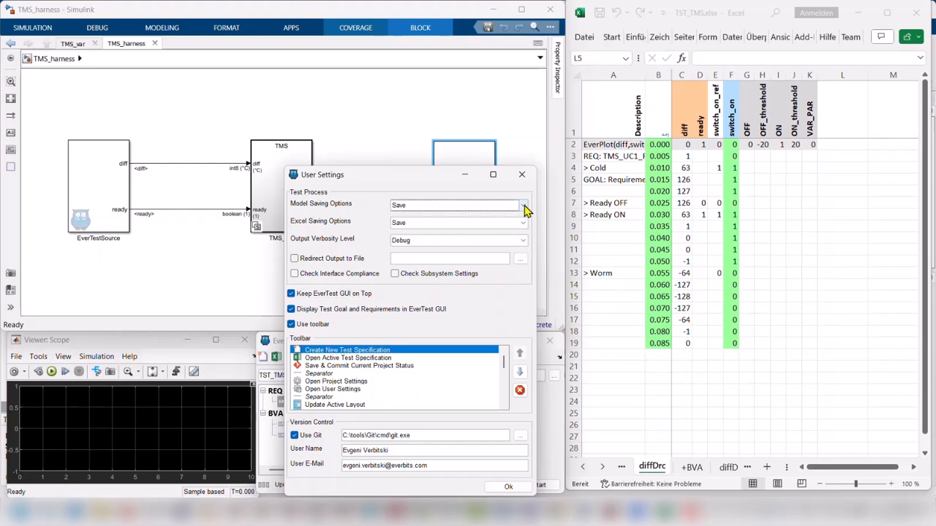
click(524, 222)
click(524, 222)
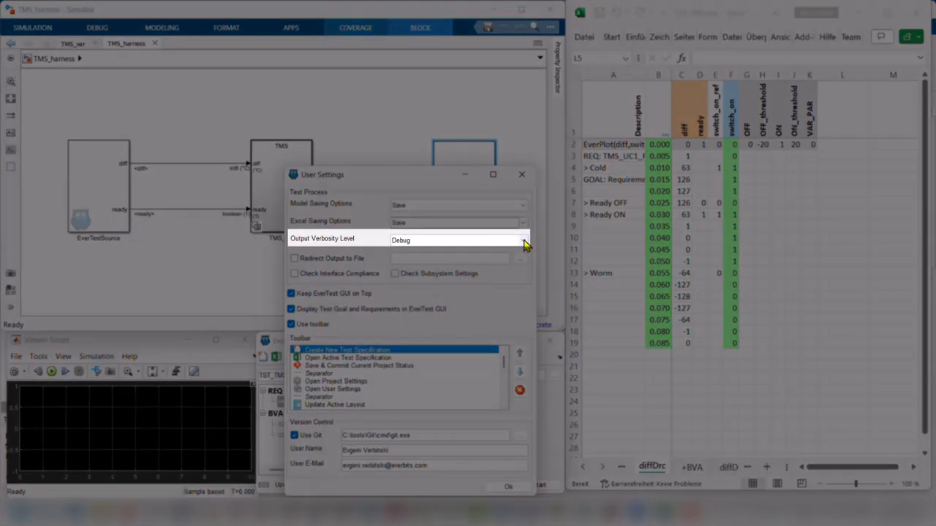
click(523, 245)
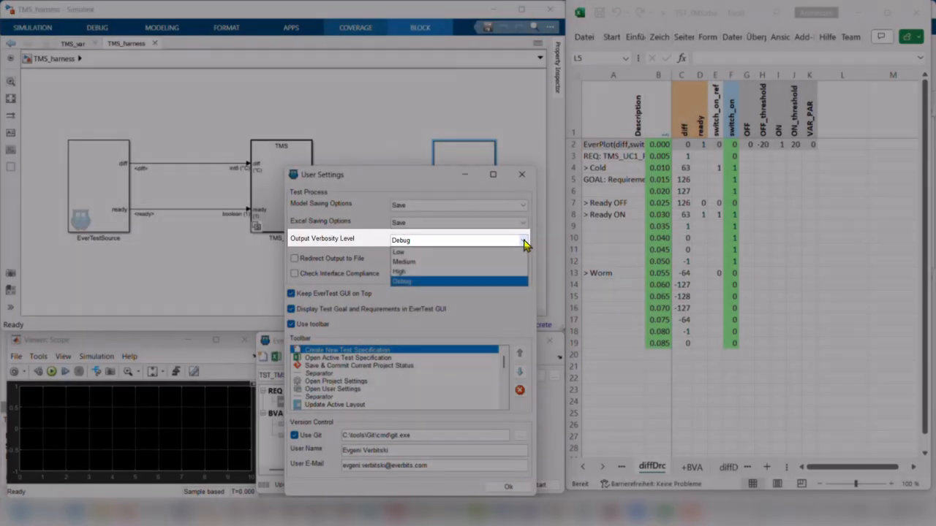
click(525, 242)
Step: Enable Check Subsystem Settings and Check Interface Compliance, and apply the user settings
click(395, 275)
click(296, 275)
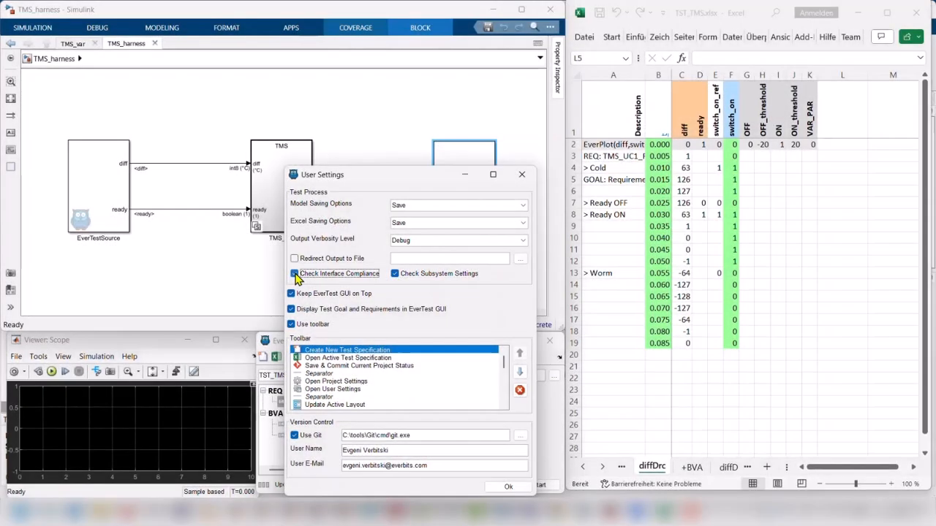
click(508, 487)
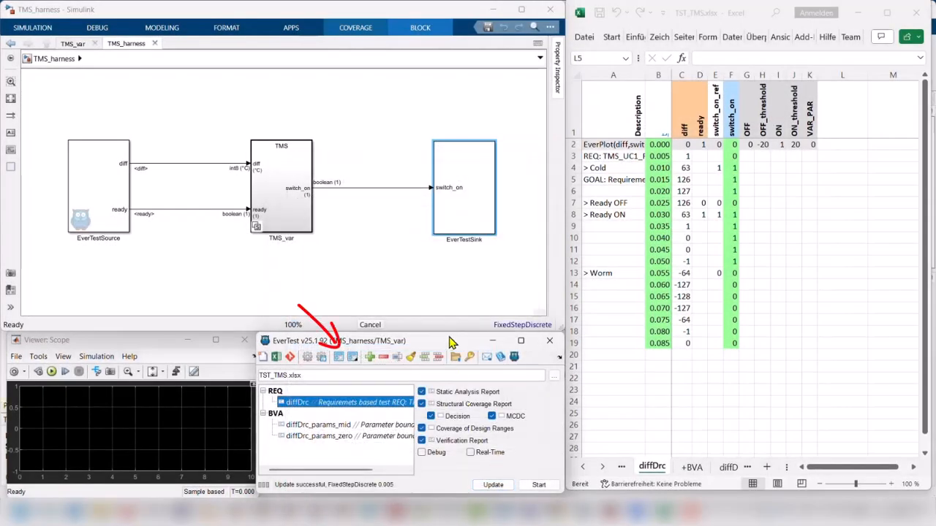
Step: Move the EverTest, Simulink and Excel windows out of place and restore the active window layout
drag(446, 340, 373, 237)
drag(346, 9, 587, 77)
drag(706, 14, 505, 22)
click(220, 236)
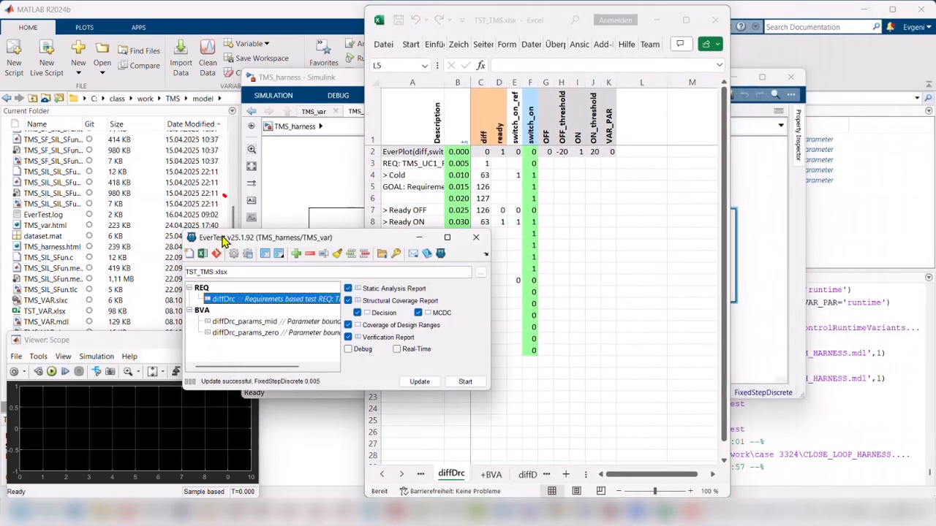
click(267, 253)
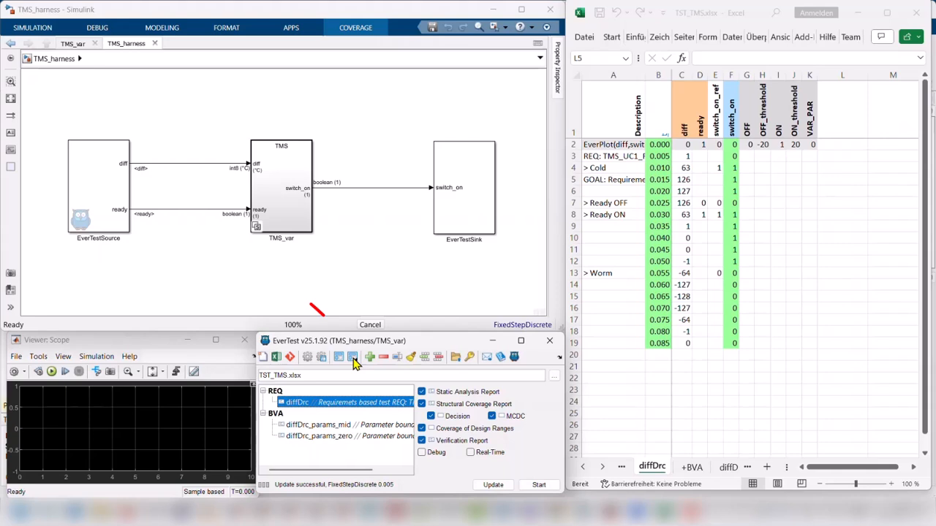
Step: Switch the window layout from the saved layouts to Default
click(352, 356)
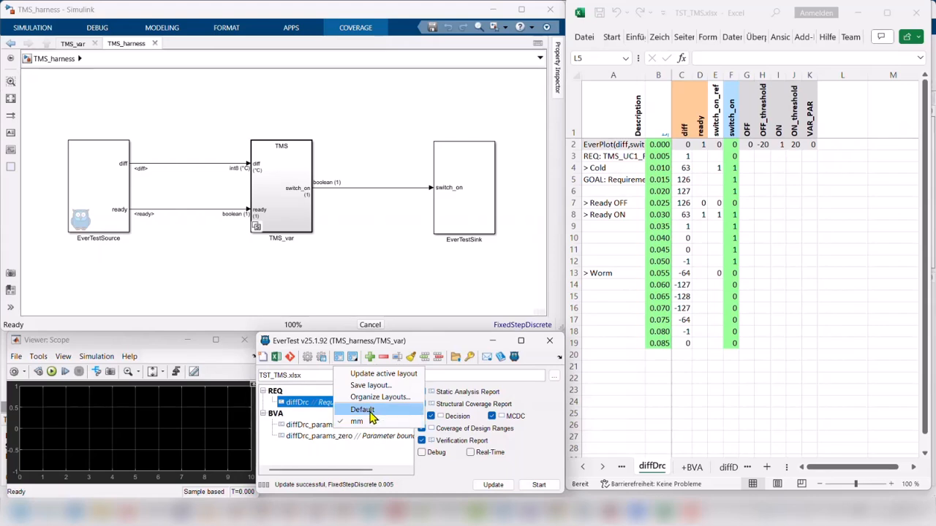
click(367, 410)
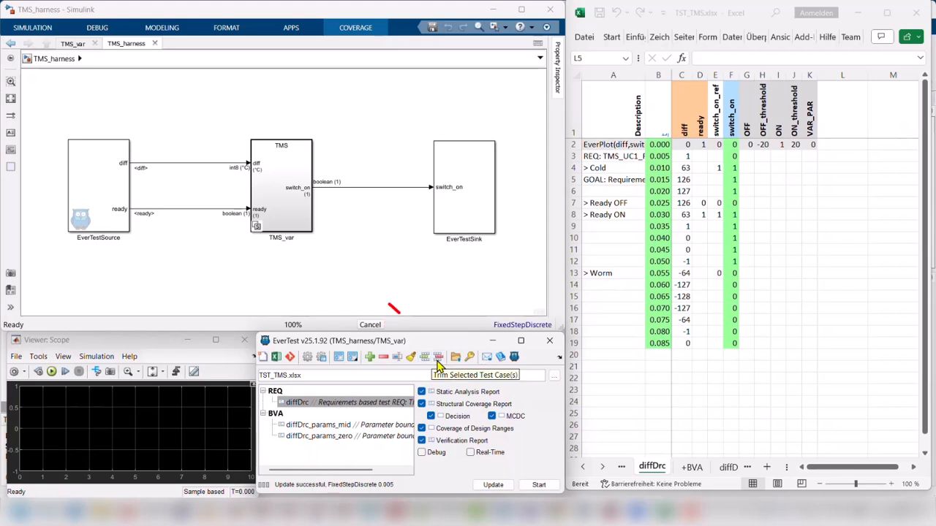
Step: Open an EverTest support request with the diffDrc test case selected, and move its window aside
right_click(318, 403)
click(456, 358)
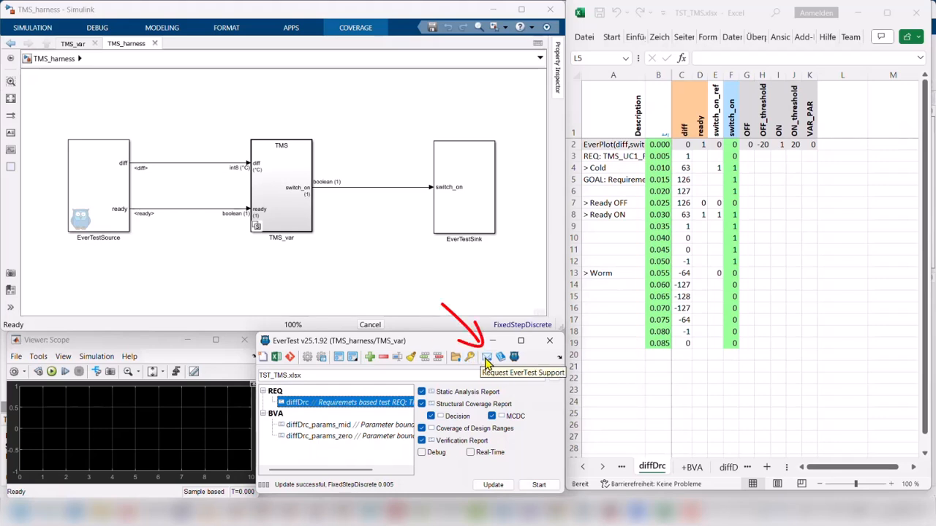
click(486, 358)
drag(404, 218, 255, 171)
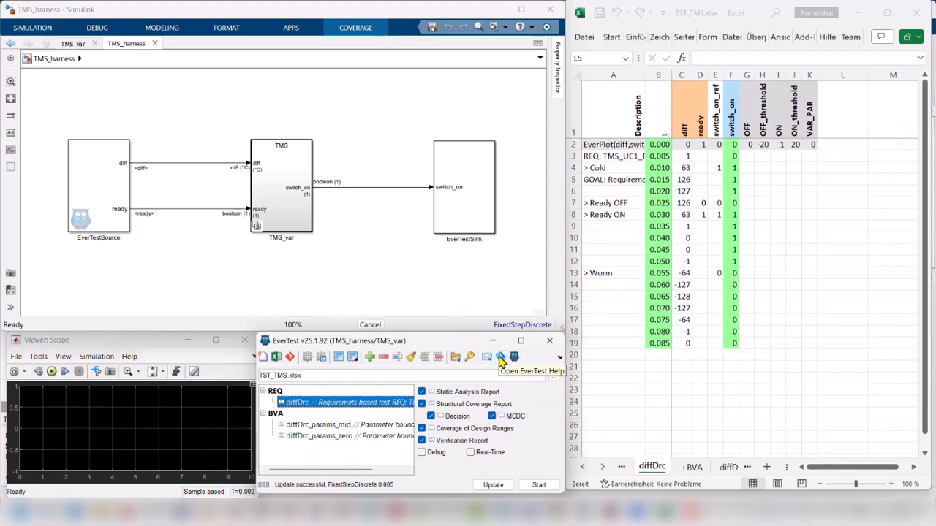
Step: Browse the Safety Manual in the EverTest help, and view the About EverTest information
click(501, 357)
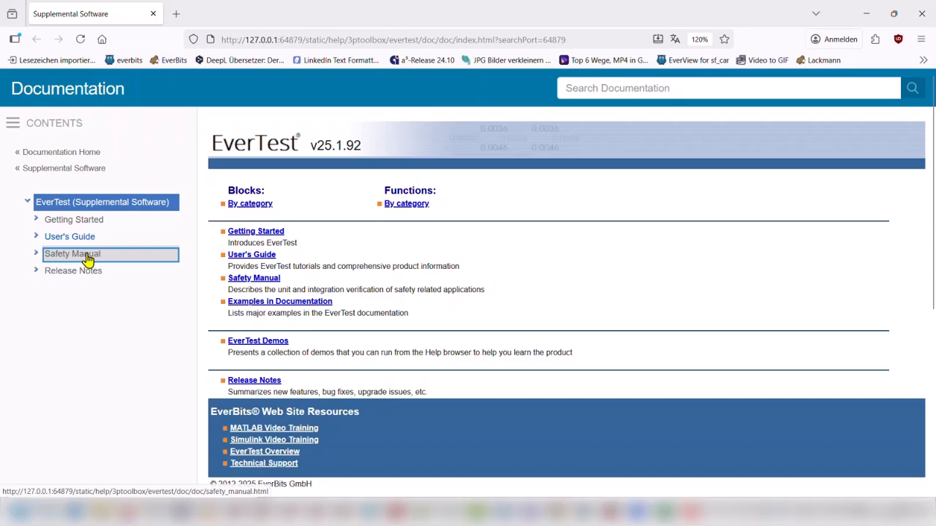
click(87, 256)
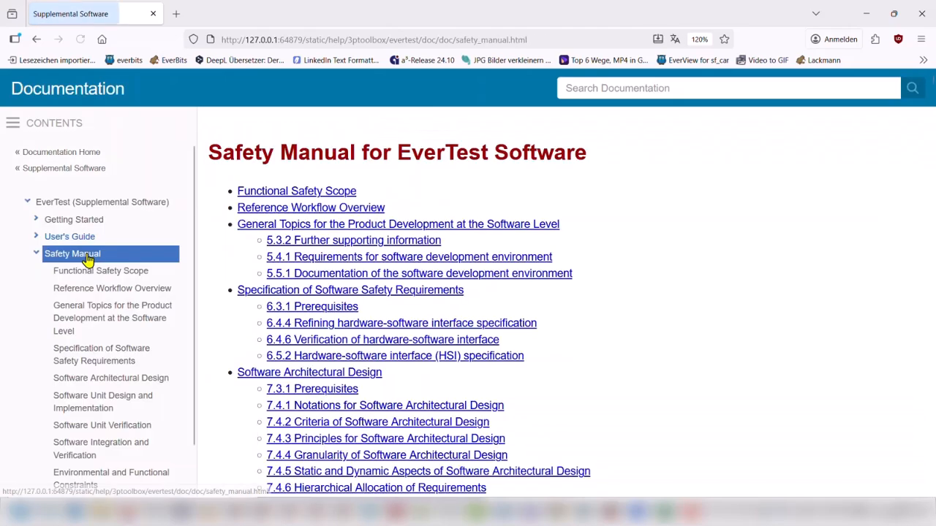
scroll(299, 334, down, 8)
scroll(299, 334, down, 15)
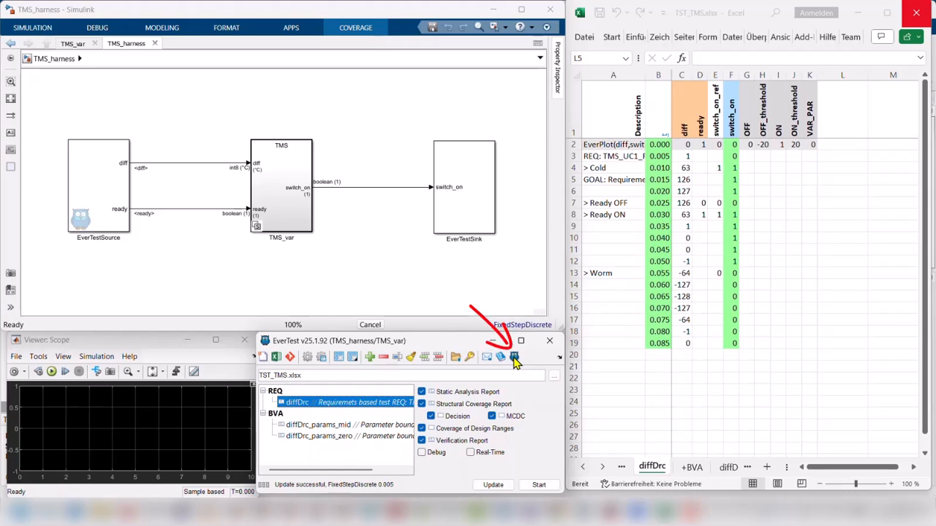
click(513, 358)
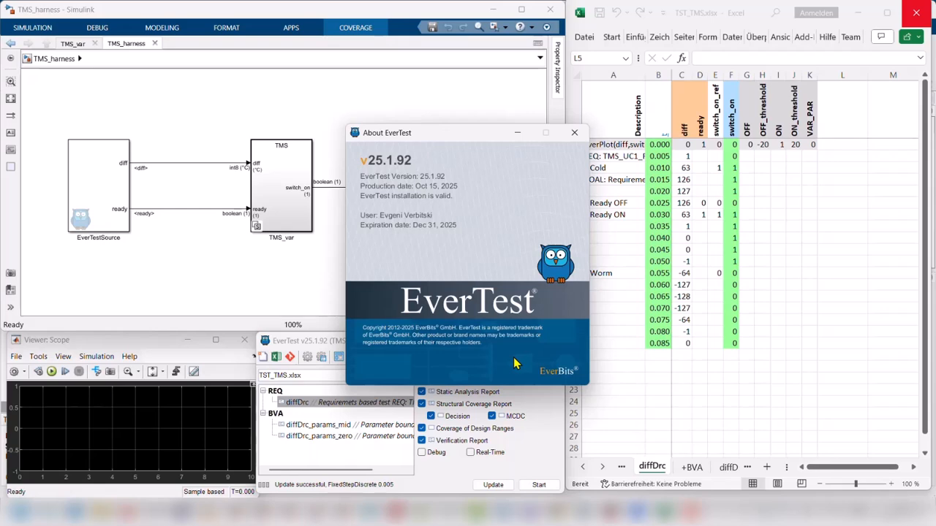
click(513, 358)
Step: Look at the Update Test Interface and Update Model Interface commands for the test specification and the TMS_var block
drag(301, 375, 261, 375)
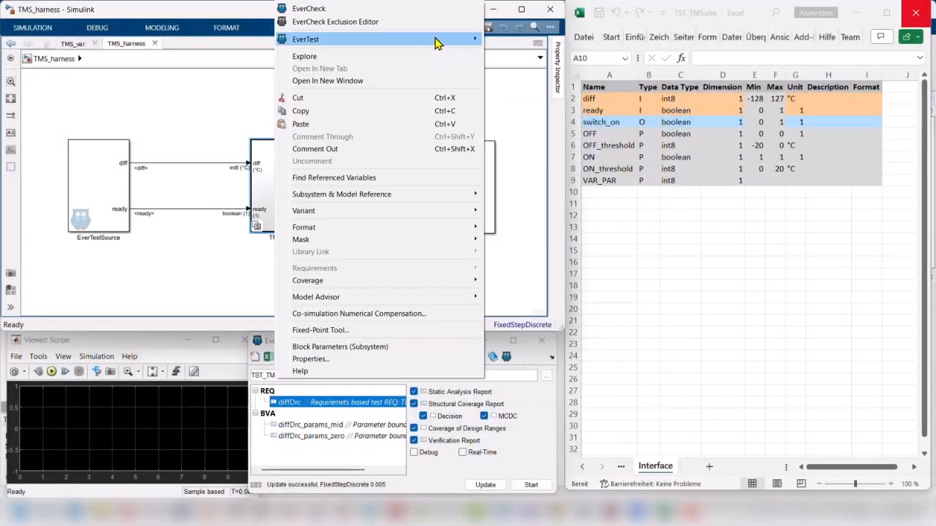
mouse_move(436, 41)
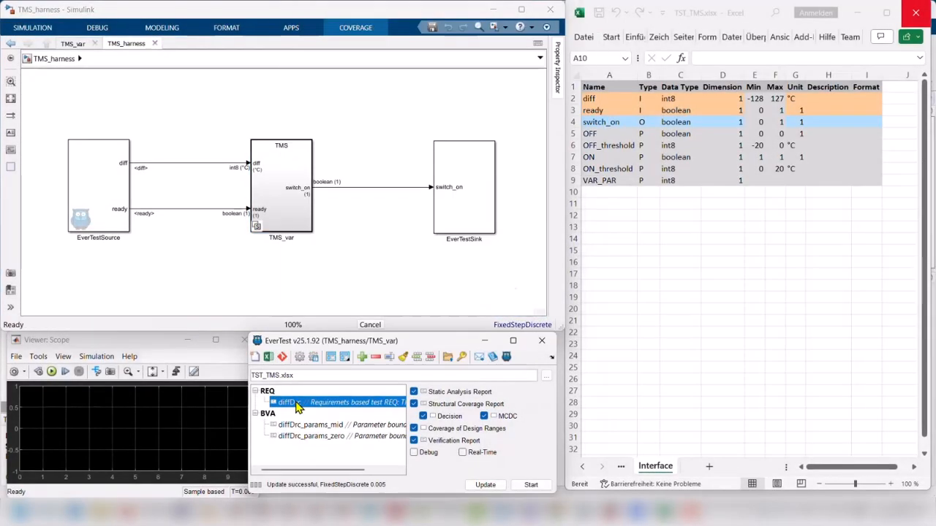
Step: Add a new test case to the BVA group and move it up above diffDrc_params_zero
right_click(296, 403)
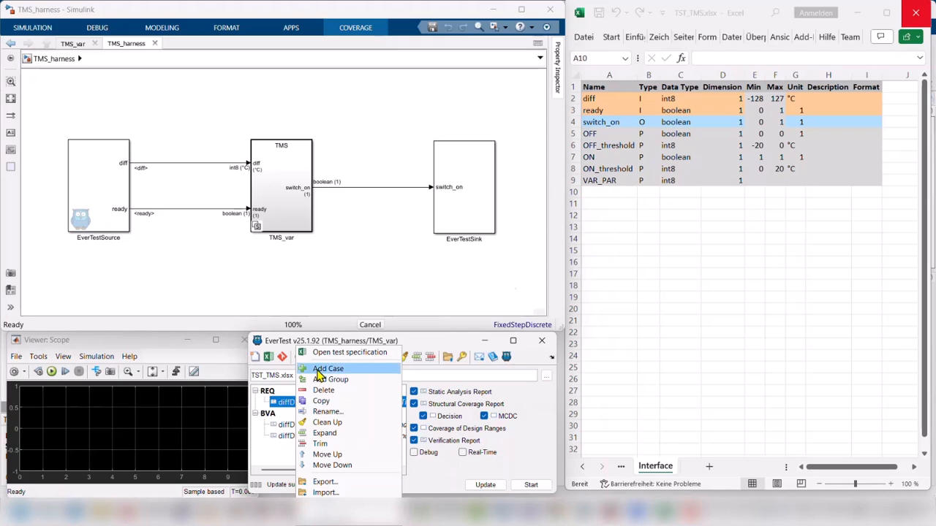
click(316, 368)
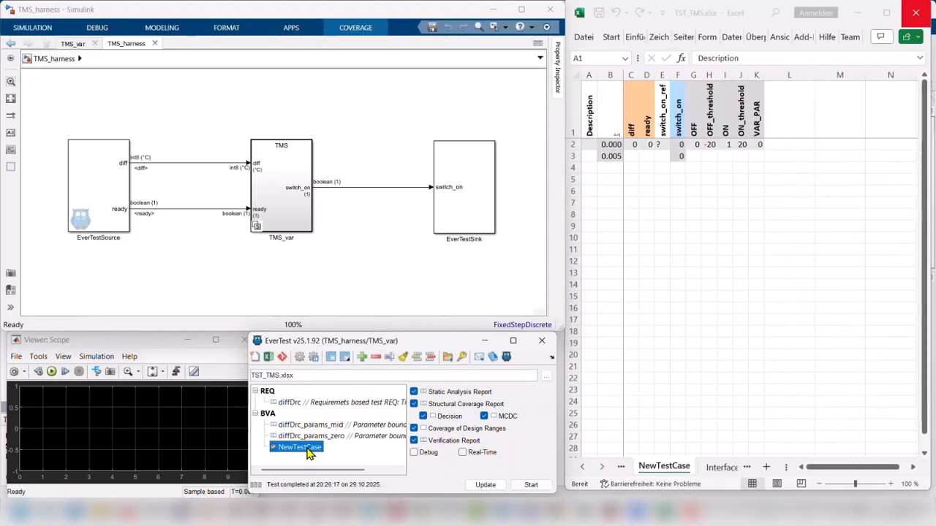
right_click(307, 448)
click(326, 454)
Step: Delete the NewTestCase test case from the BVA group and confirm the deletion
right_click(298, 439)
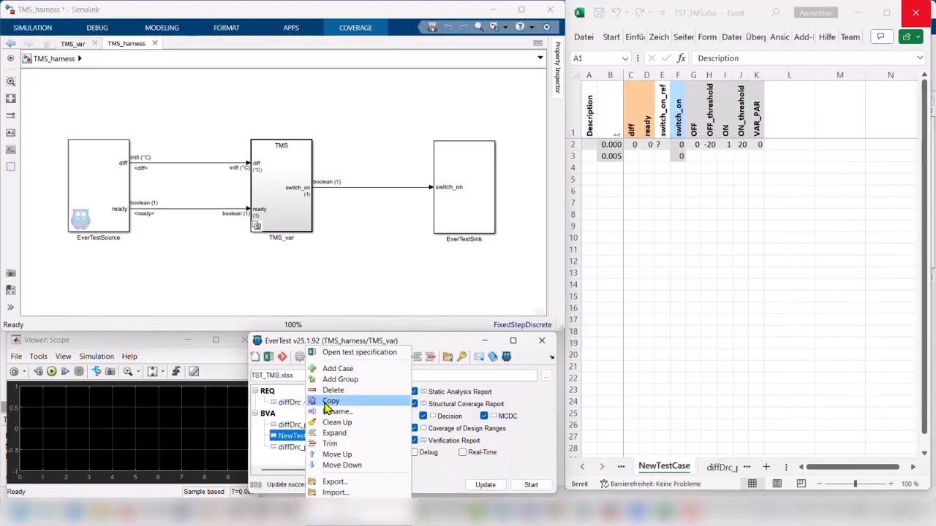
click(311, 397)
click(491, 282)
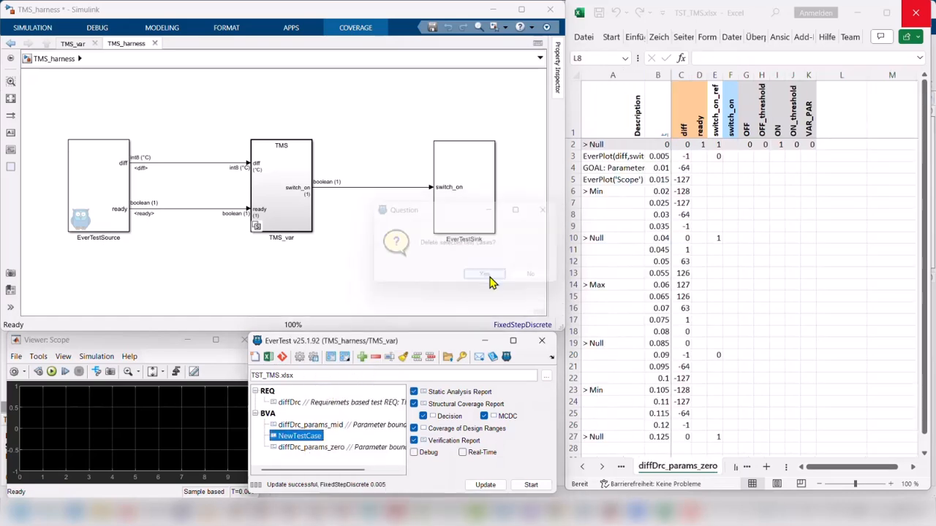
Step: Run the diffDrc_params_mid and diffDrc_params_zero test cases together, and select the diffDrc test case
click(329, 427)
shift+click(334, 438)
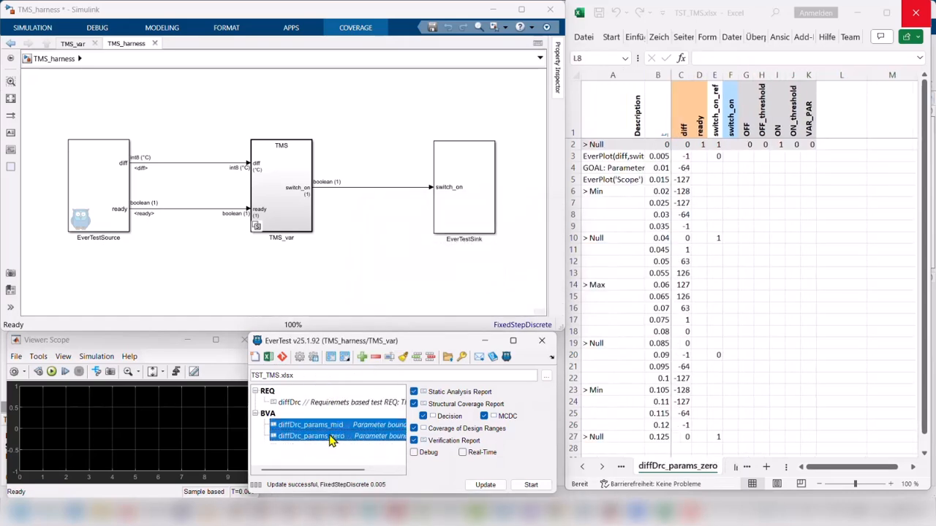
click(530, 484)
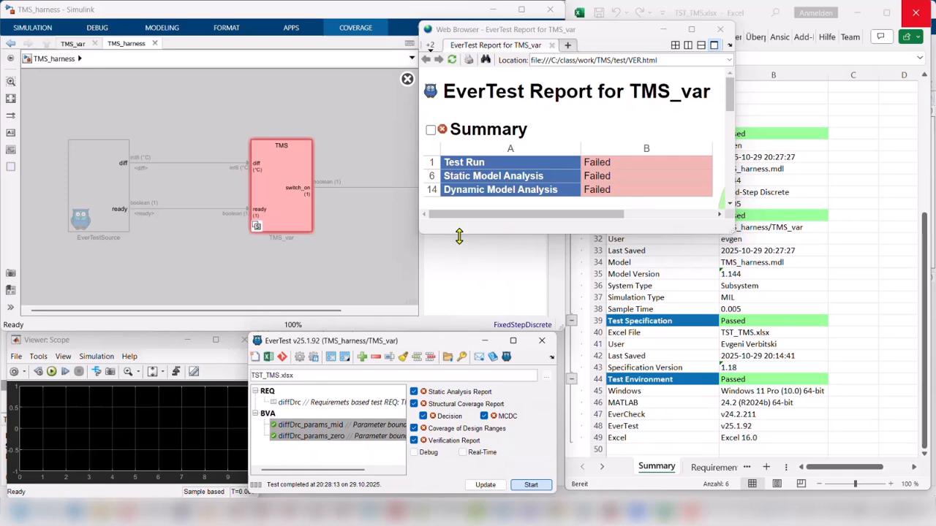
click(313, 405)
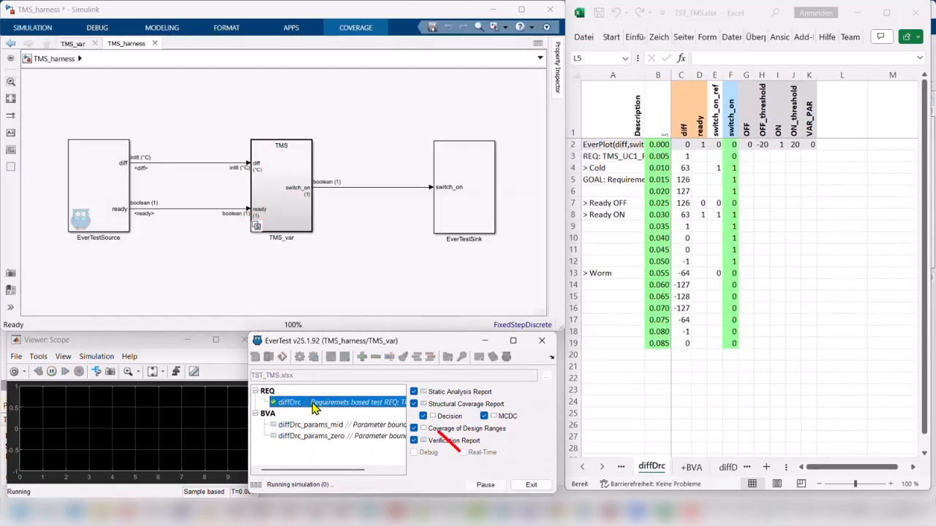
Step: Update the test harness with the ready signal renamed to ready1, and again with its name set back to ready
click(486, 484)
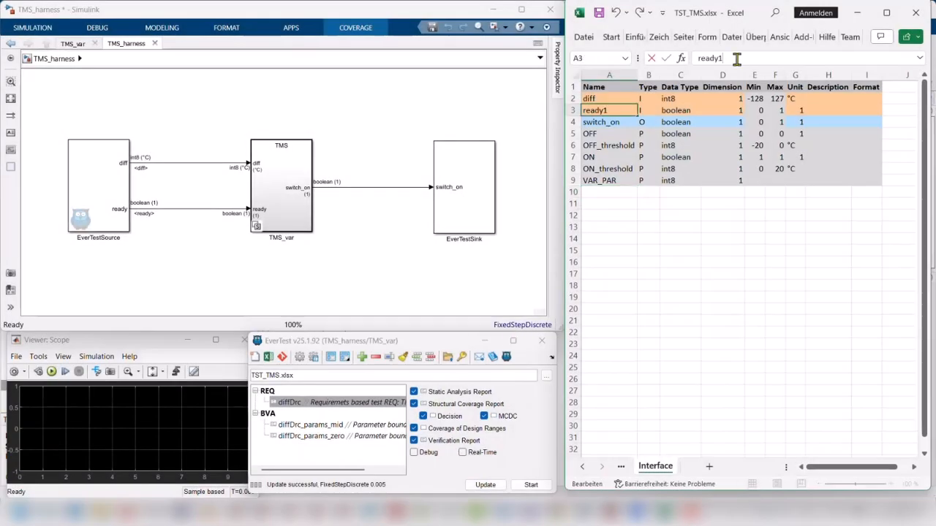
click(485, 484)
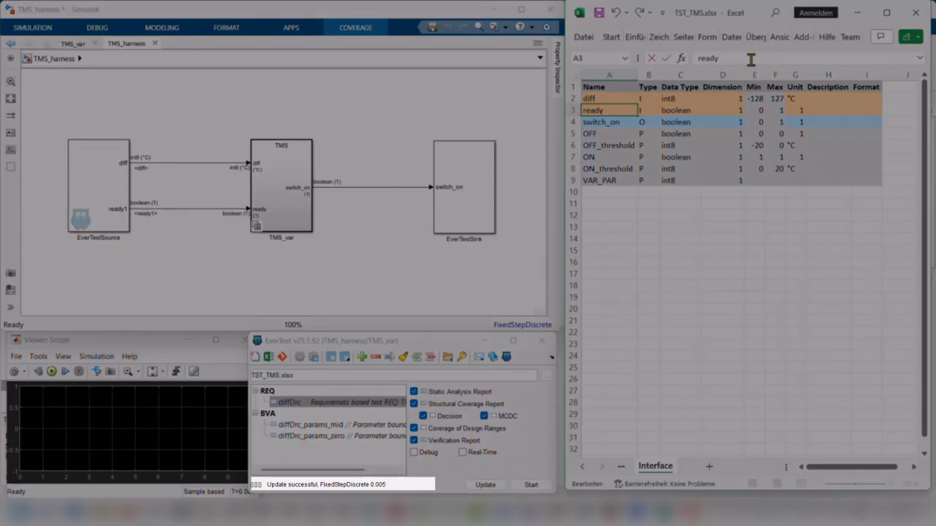
click(485, 485)
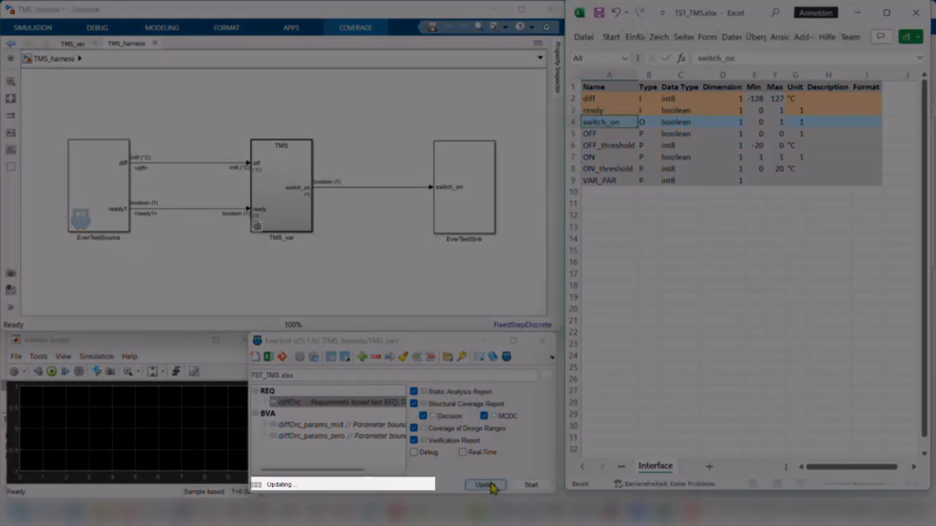
Step: Run the diffDrc test case with the static analysis, structural coverage, design range coverage and verification reports enabled
double_click(316, 408)
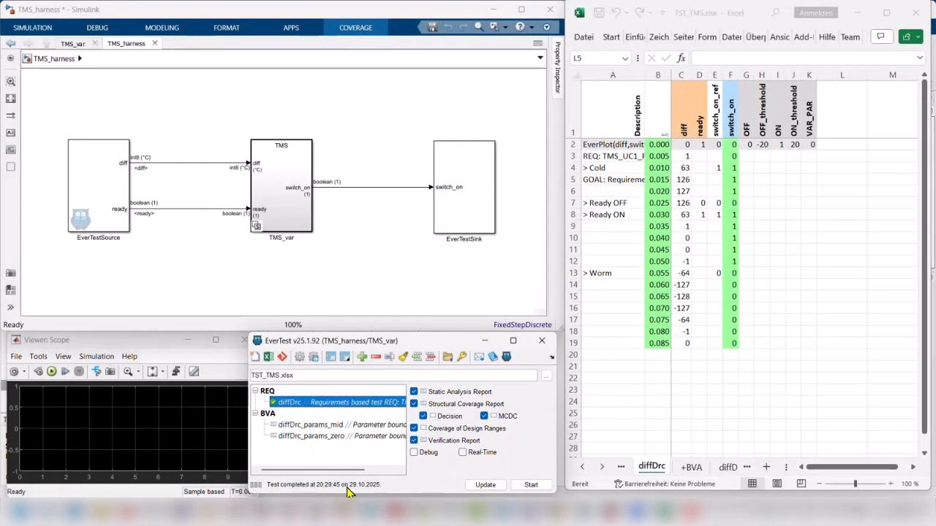
click(531, 484)
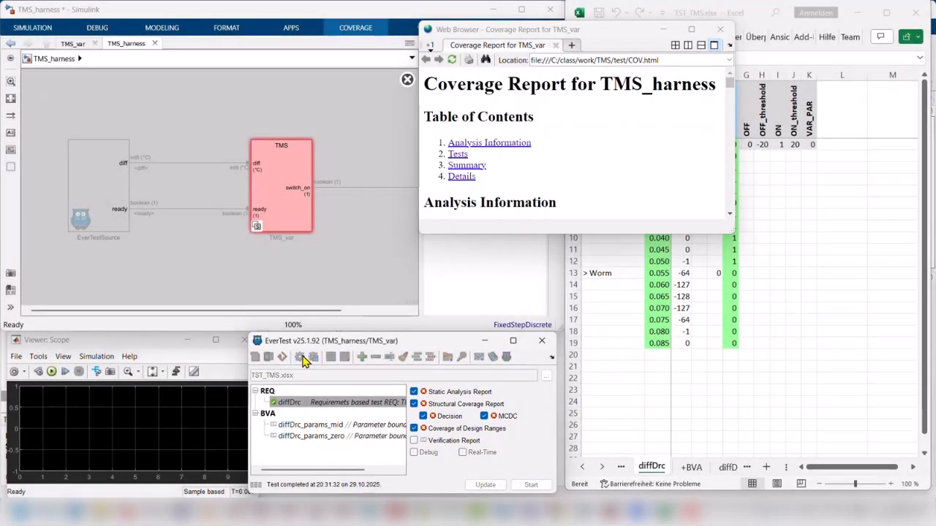
Step: Review the report files in the Project Settings, accept the settings, and update the test harness
click(308, 358)
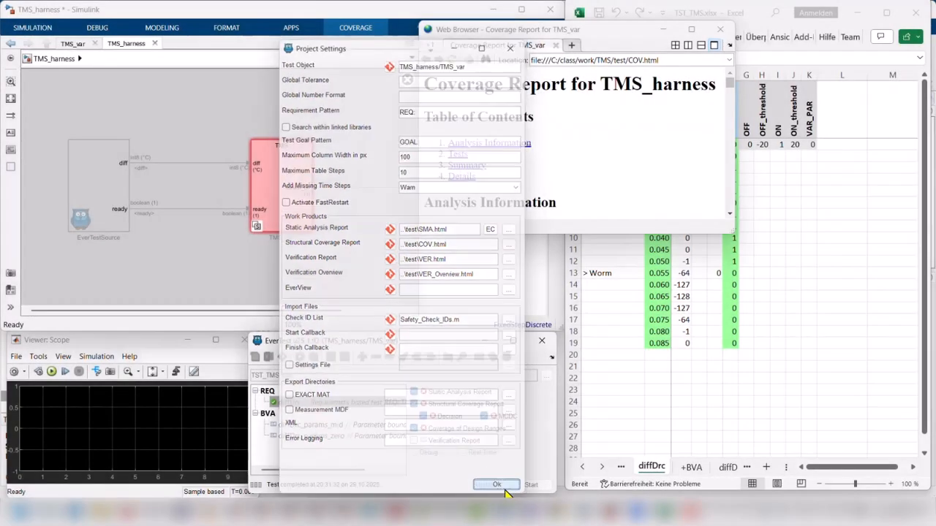
click(499, 487)
click(485, 485)
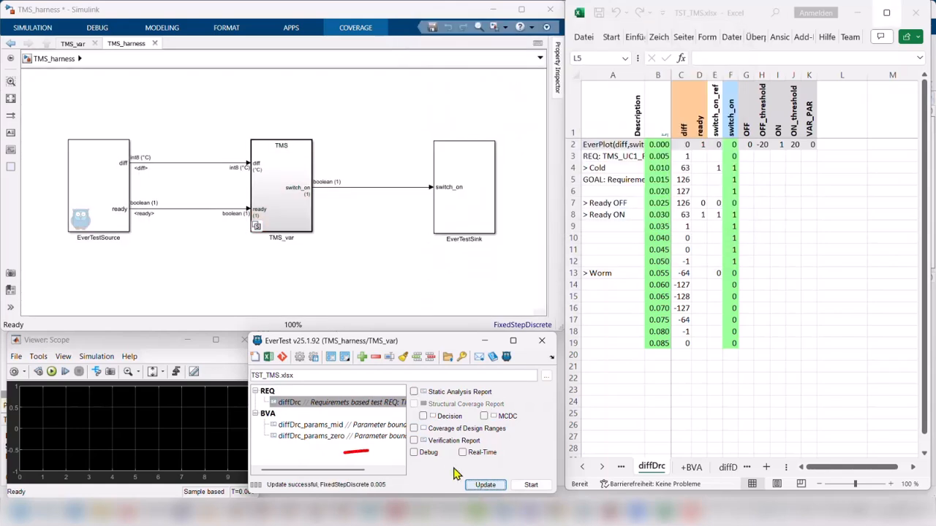
Step: Run the diffDrc test case in Debug mode and continue the paused simulation with the target time 0.055
click(415, 452)
click(531, 484)
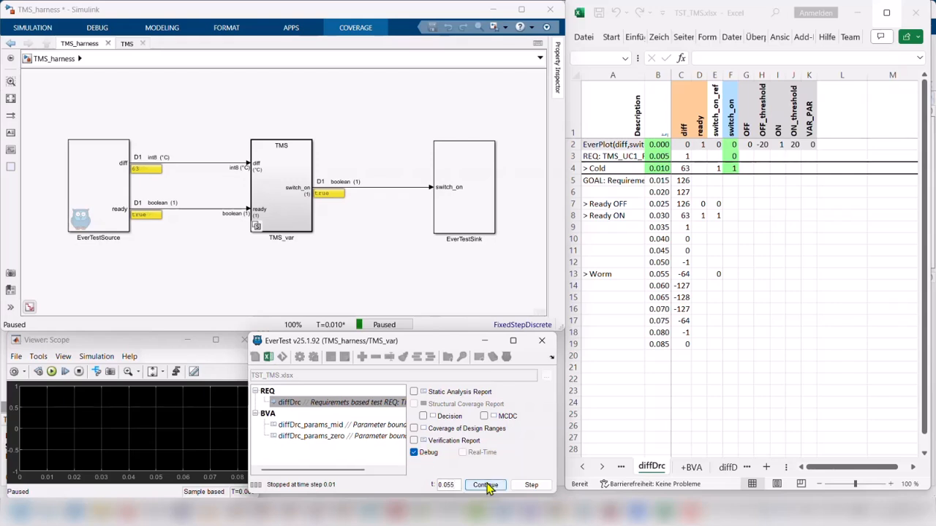
click(485, 486)
Step: Turn off Debug, enable Real-Time, and start the diffDrc test case
click(415, 452)
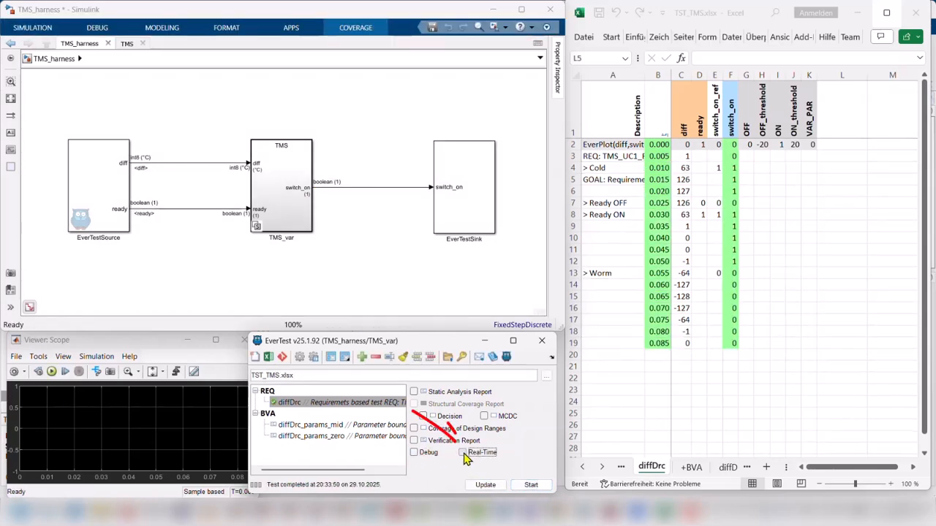
click(531, 486)
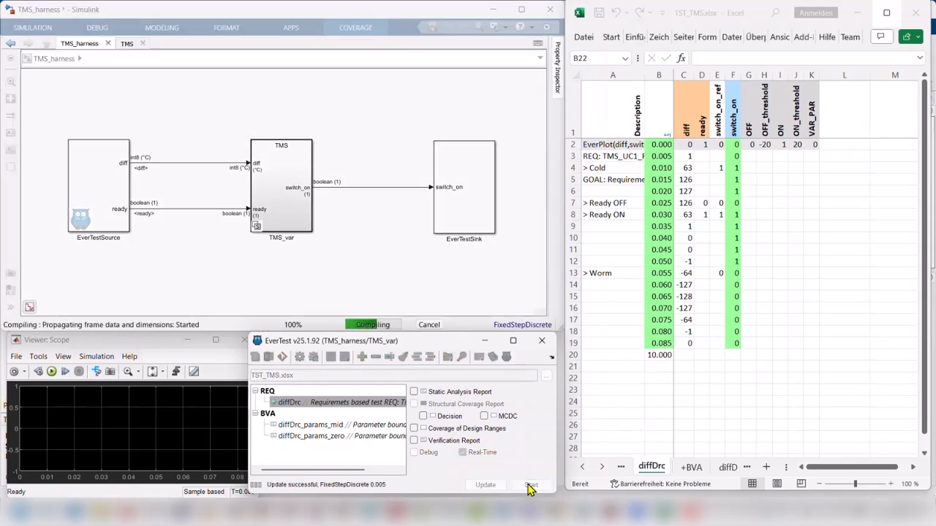